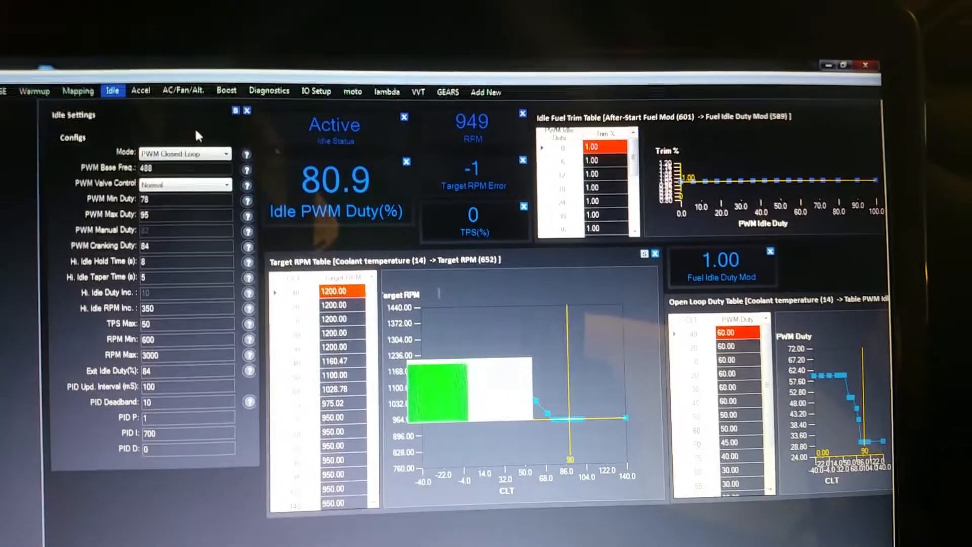
click(186, 114)
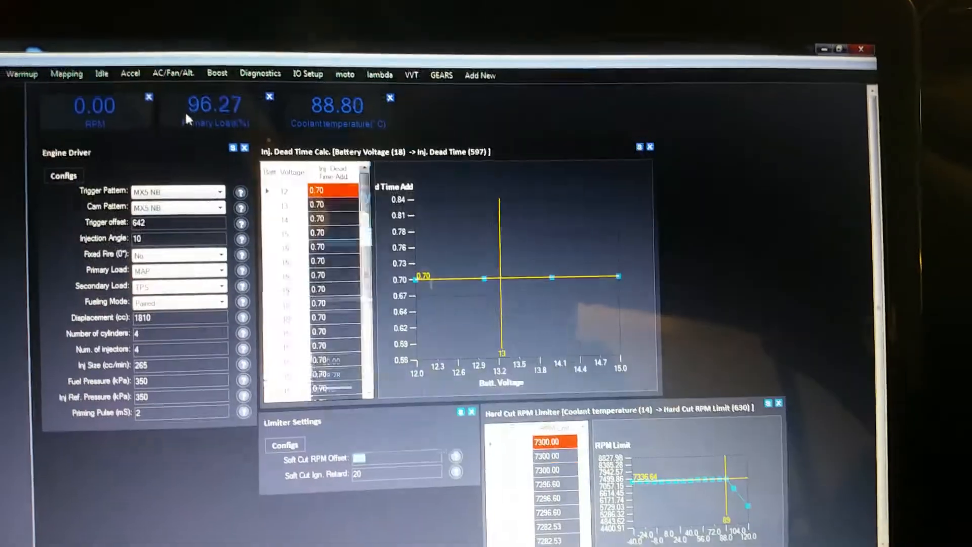
click(91, 75)
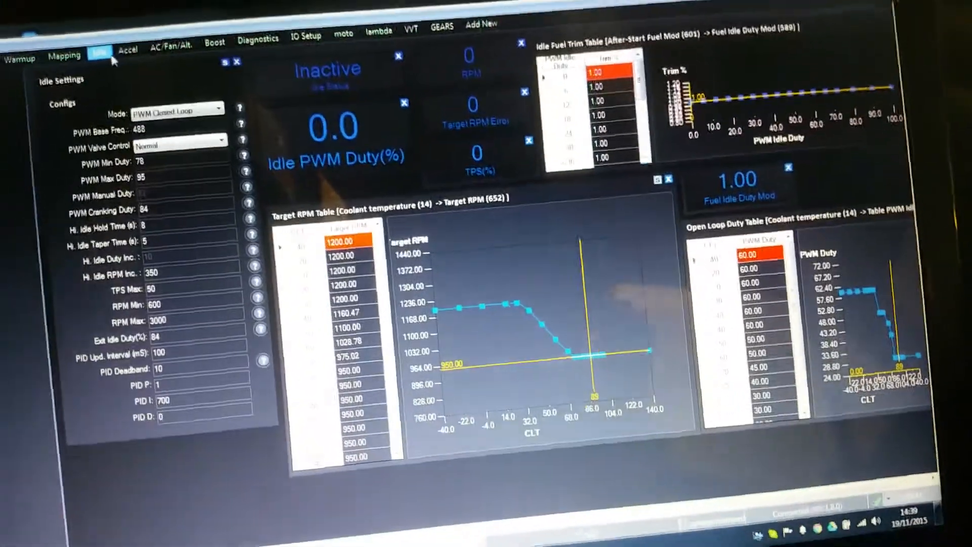